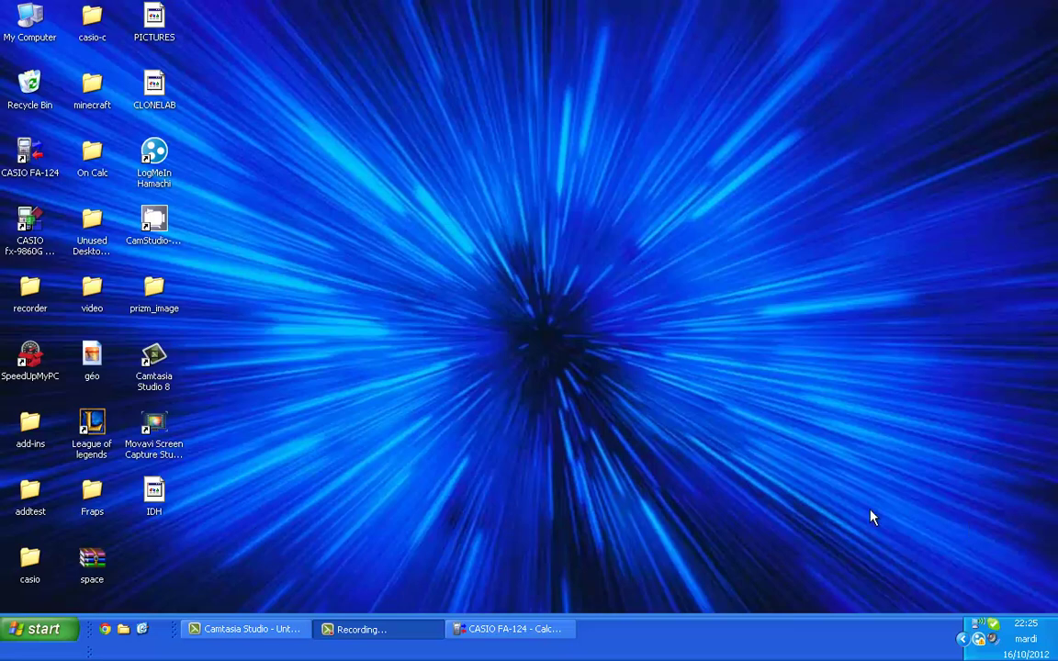
# Step: In Chrome, search Google for "planete casio" and open the "Jeux pour Calculatrices Casio" result
pyautogui.doubleClick(92, 562)
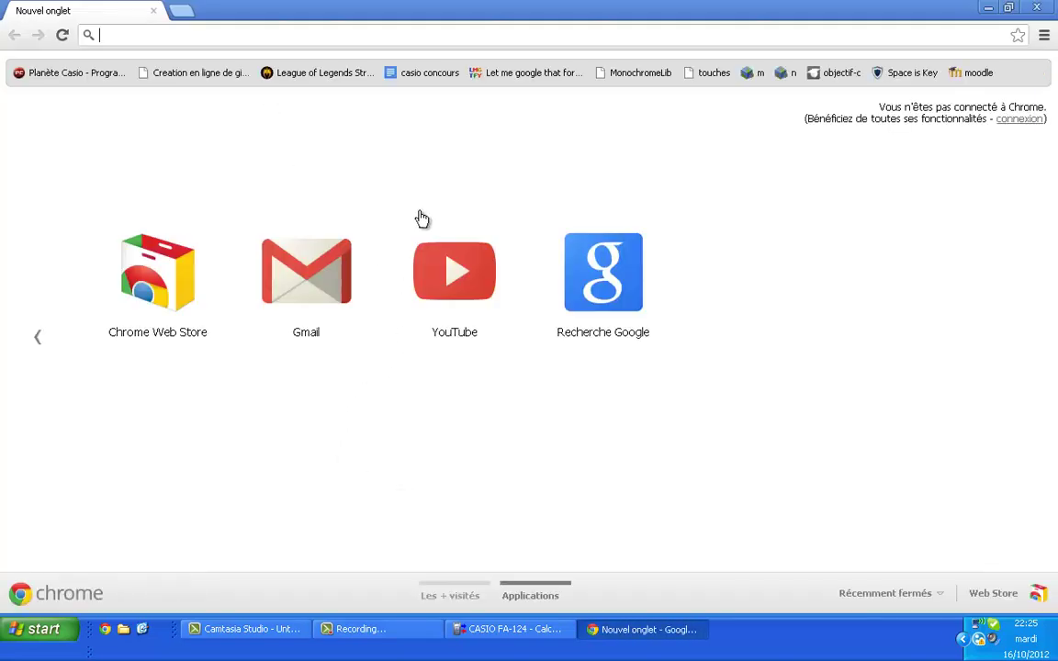
pyautogui.click(588, 267)
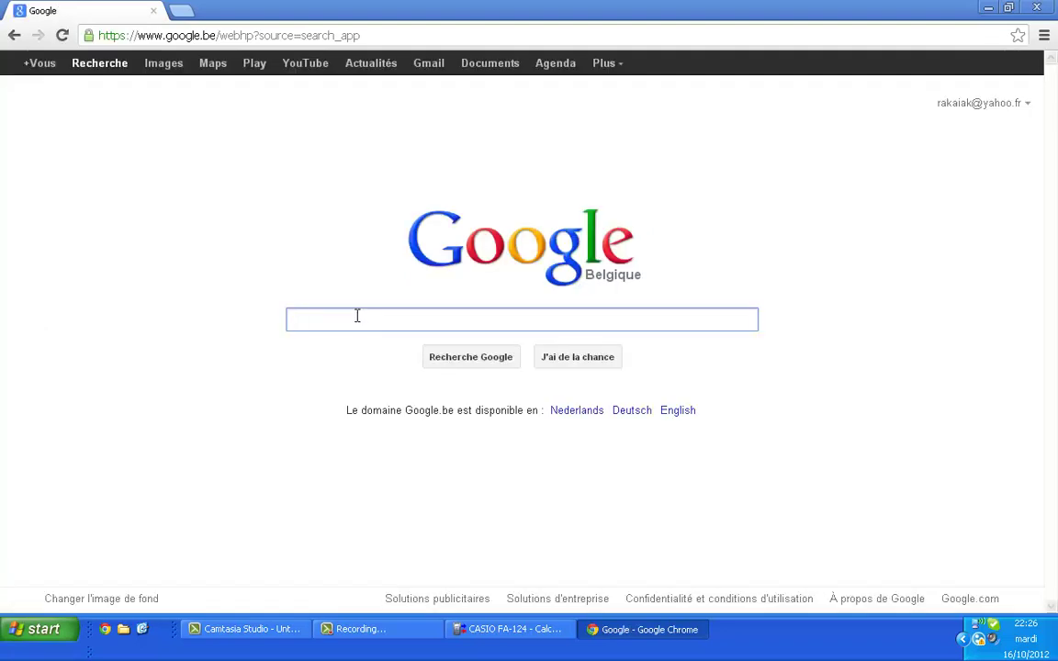
pyautogui.write('plan')
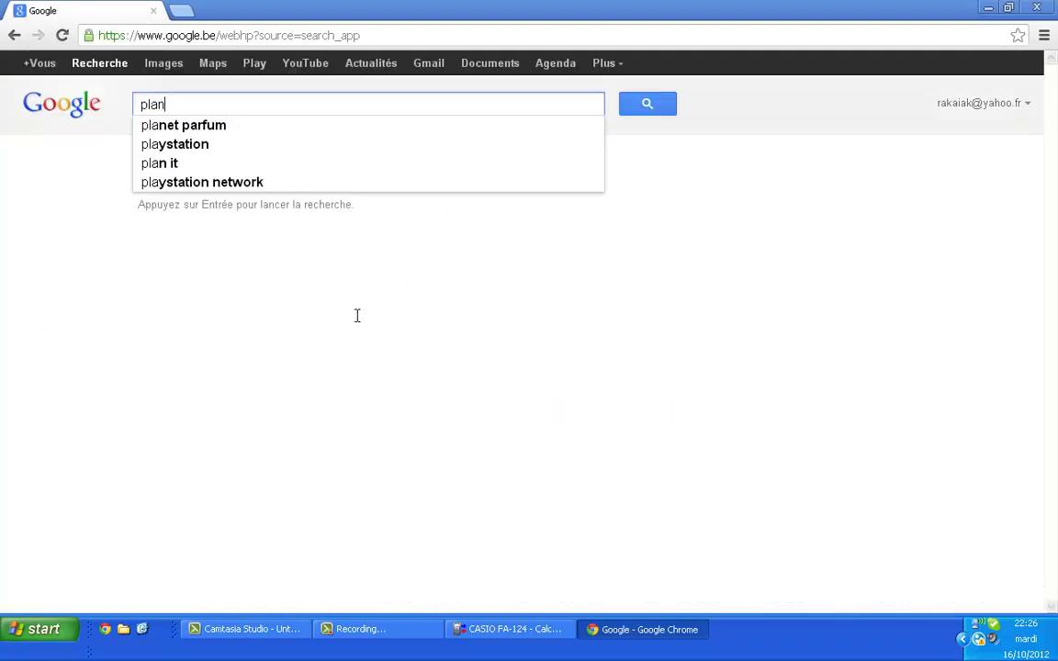
pyautogui.write('ete casi')
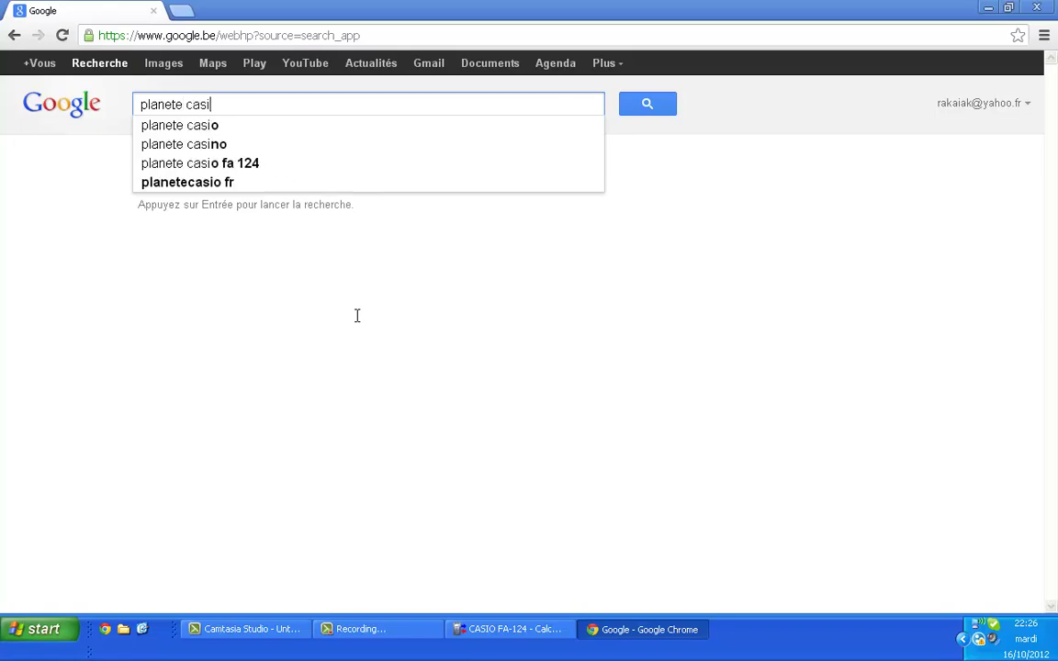
pyautogui.write('o')
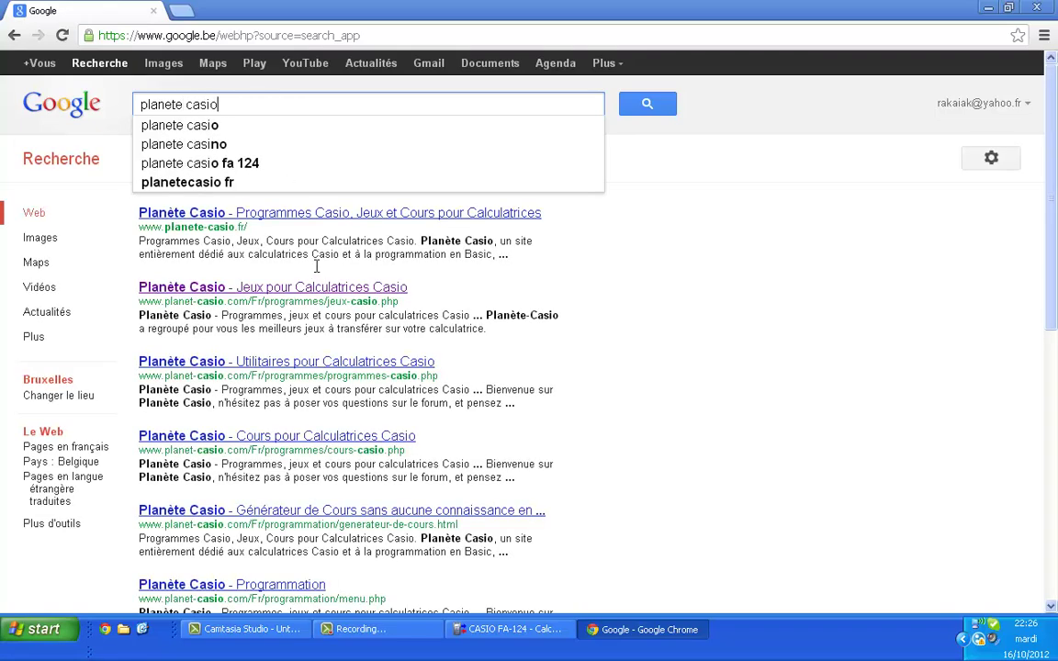
pyautogui.press('Return')
pyautogui.click(218, 286)
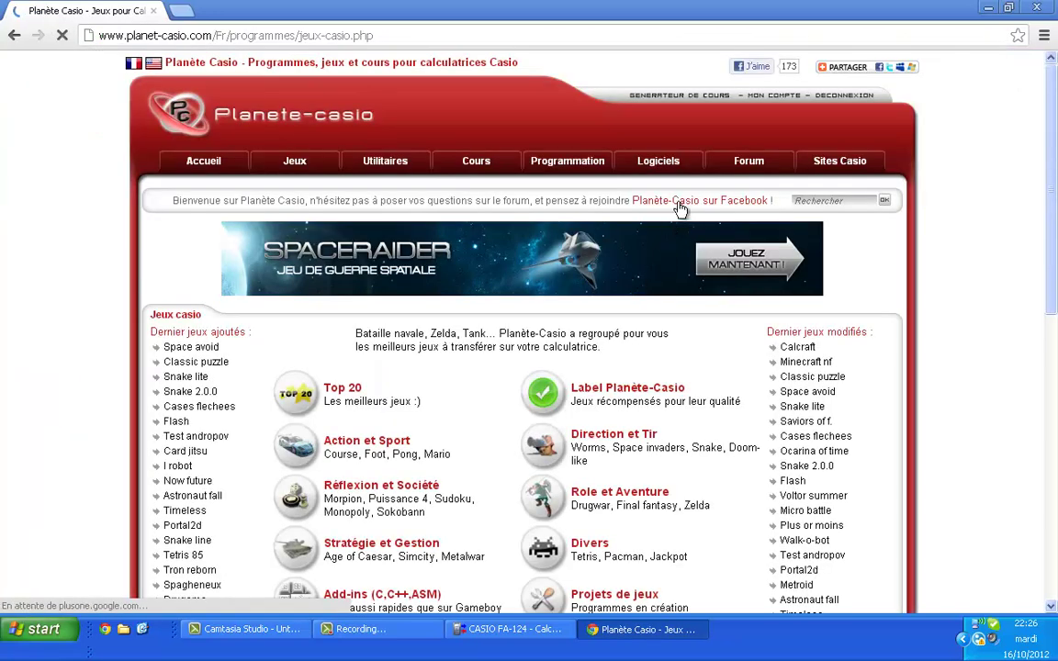
# Step: Download fa124_2_win.zip from the "Fa 124 pour Graph USB" page in the site's software section
pyautogui.click(661, 168)
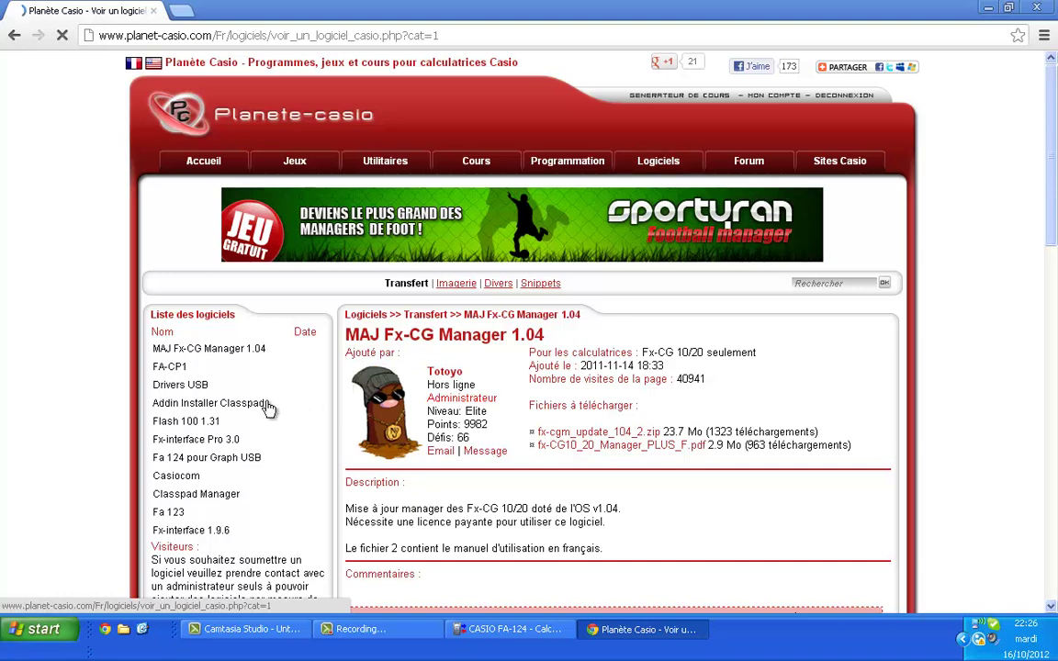
pyautogui.click(208, 461)
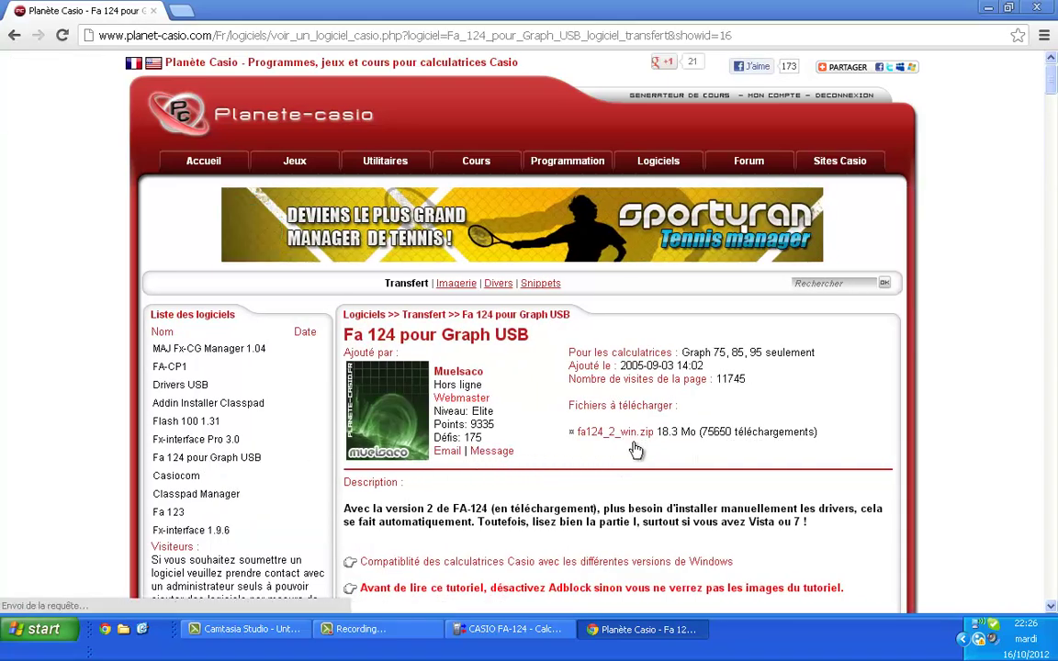
pyautogui.click(618, 434)
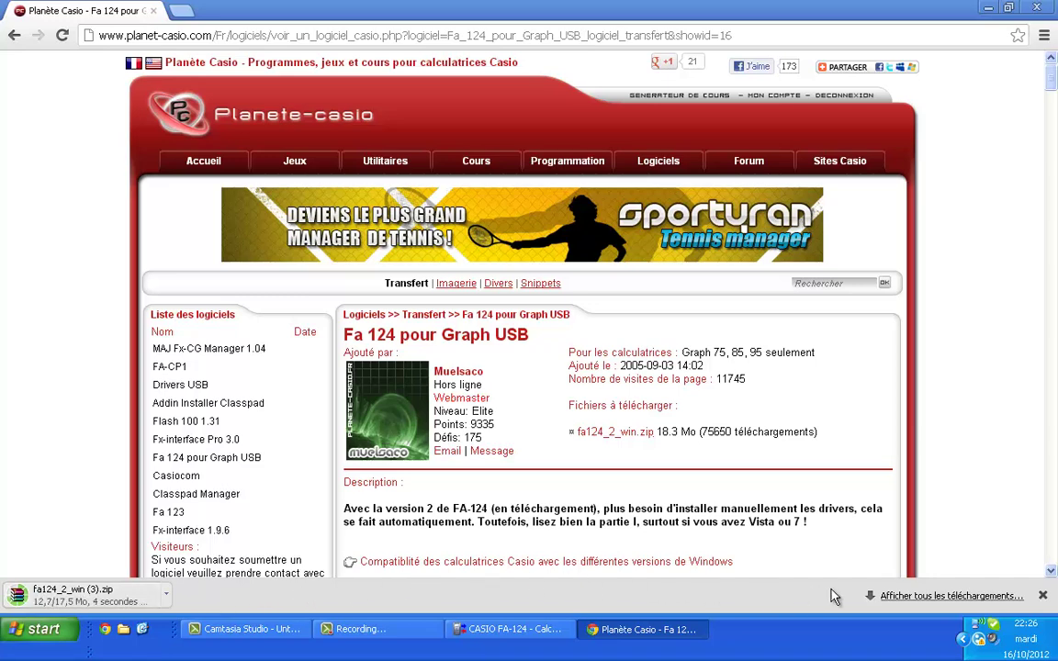
pyautogui.click(1042, 595)
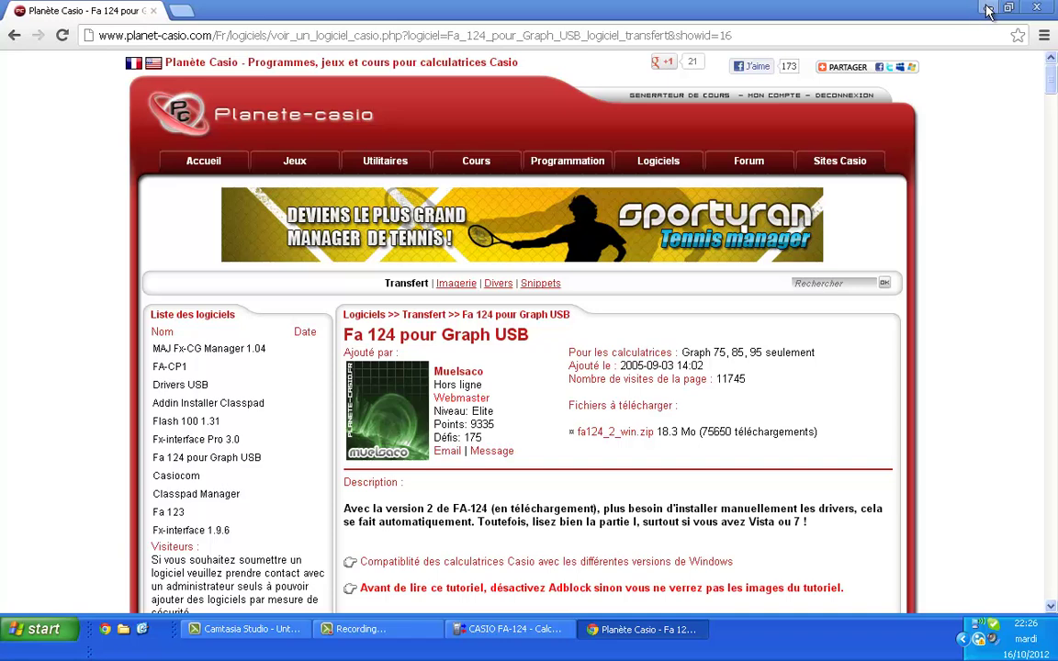
# Step: Switch to CASIO FA-124 from the desktop and connect the calculator
pyautogui.press('super+d')
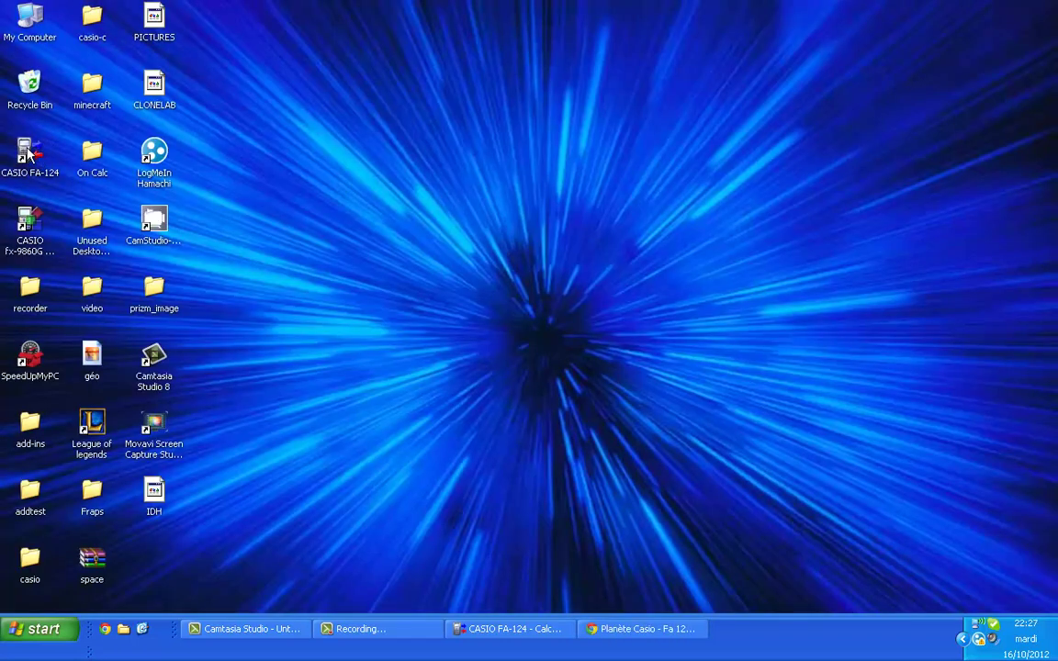
pyautogui.doubleClick(27, 154)
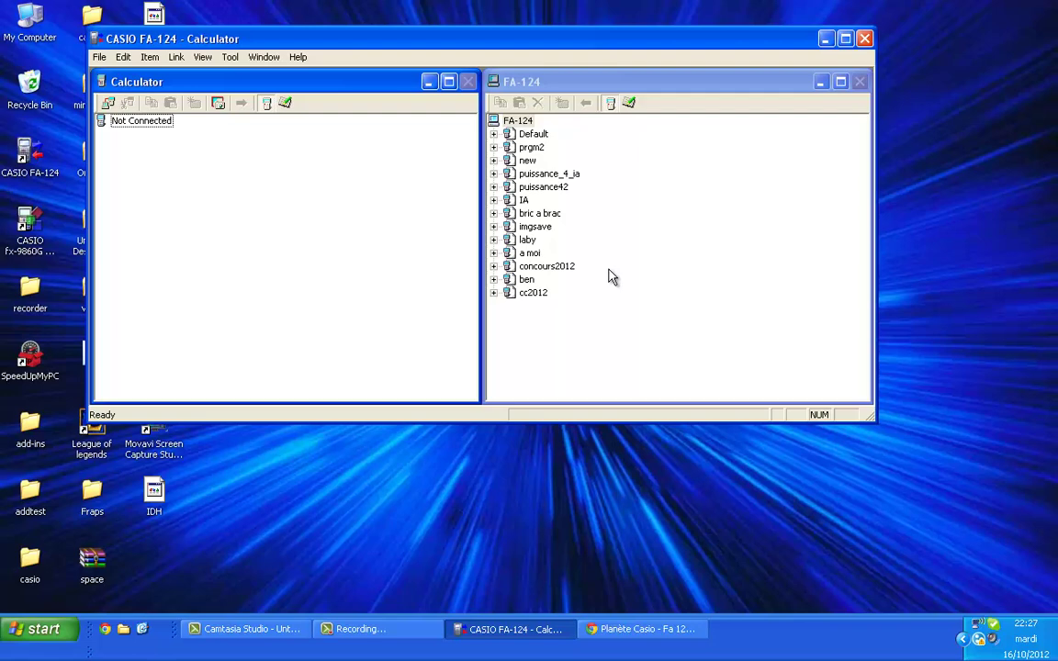
pyautogui.click(107, 103)
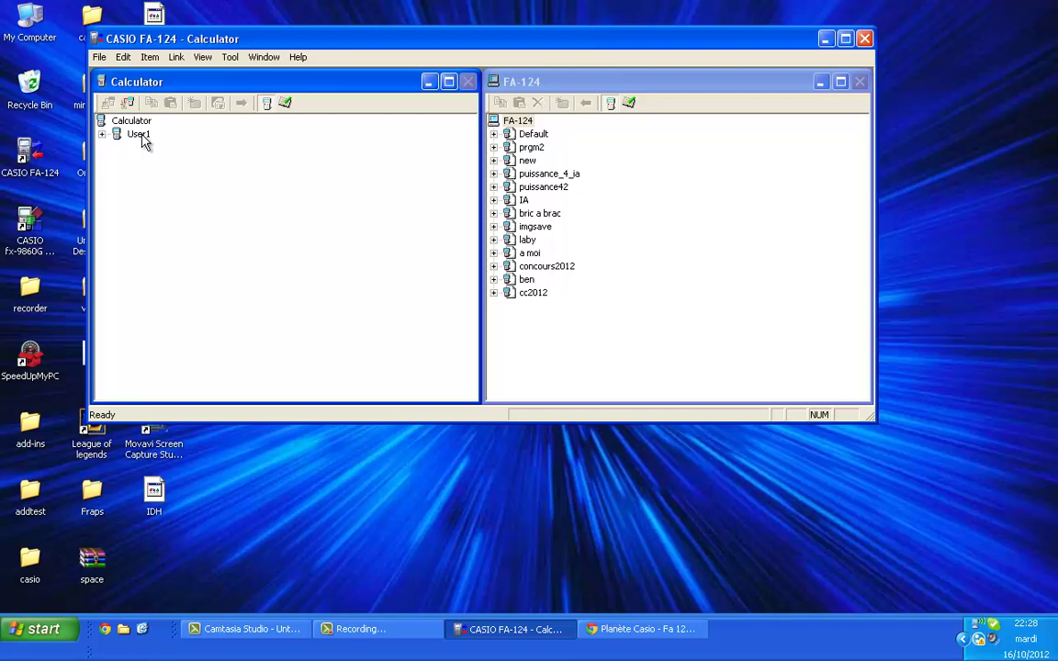
# Step: Examine the data folders stored under User1 on the connected calculator, then collapse them
pyautogui.doubleClick(139, 135)
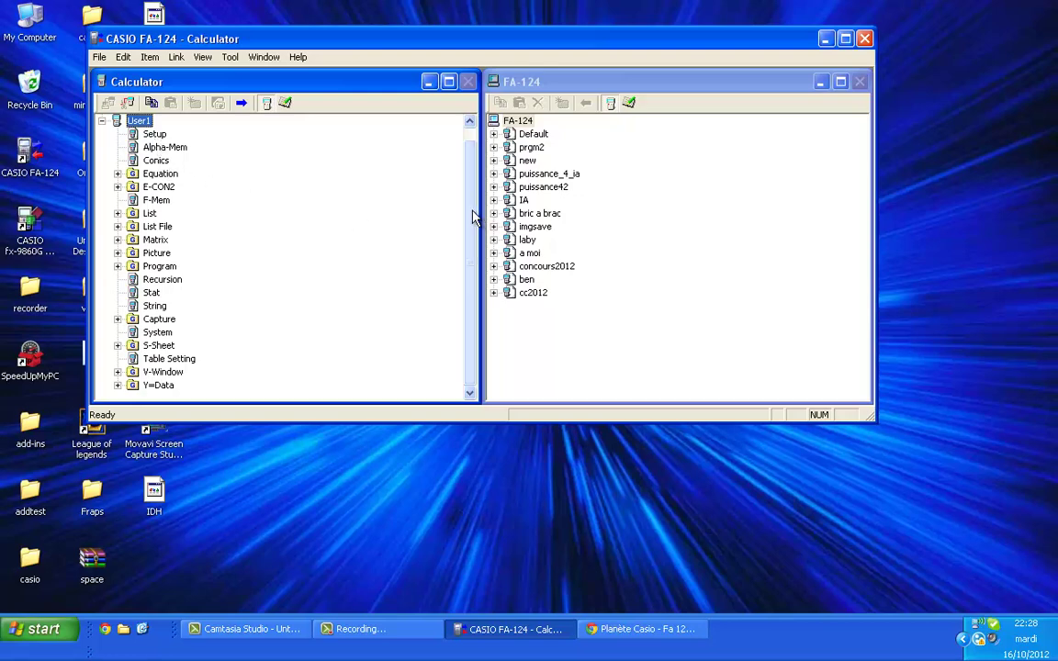
pyautogui.moveTo(471, 207); pyautogui.dragTo(476, 174)
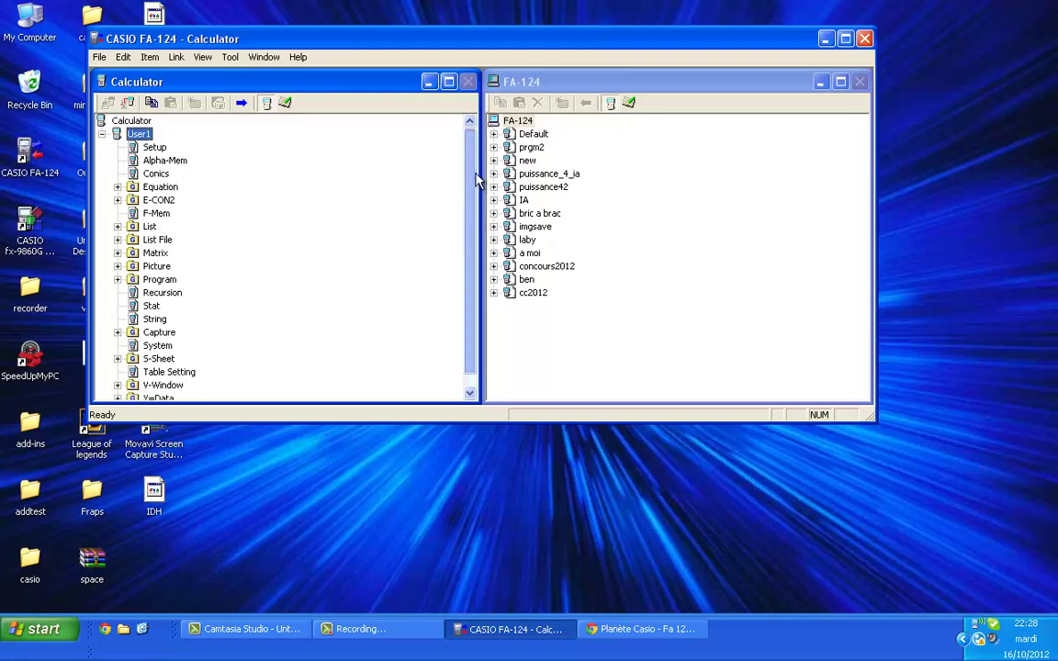
pyautogui.click(102, 135)
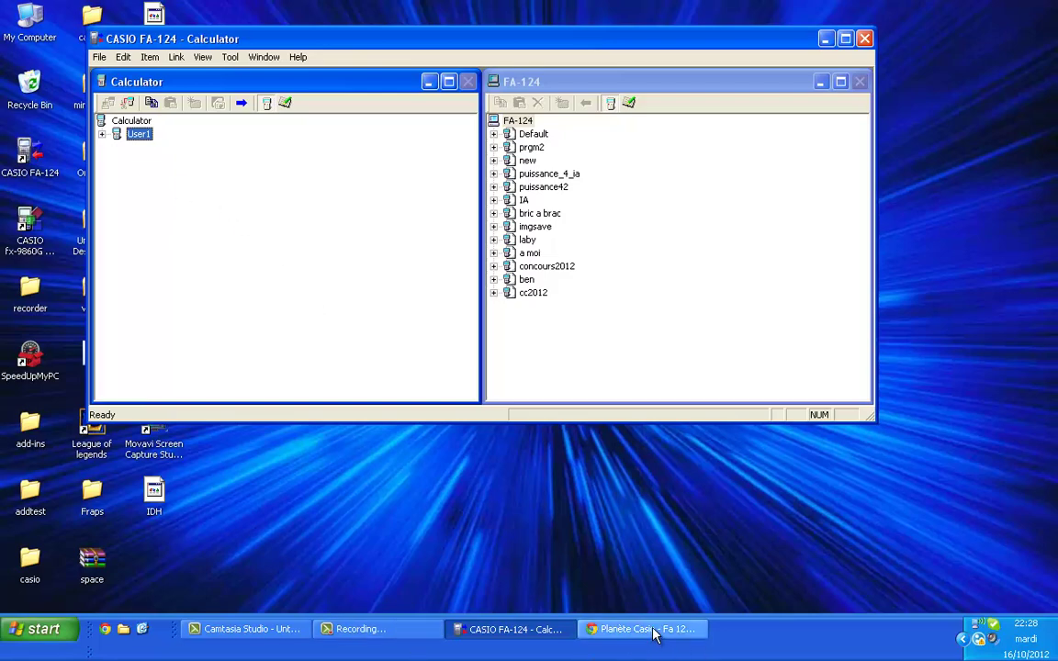
# Step: Switch back to Planète Casio in Chrome and open the Chimie category of the course programs
pyautogui.click(597, 629)
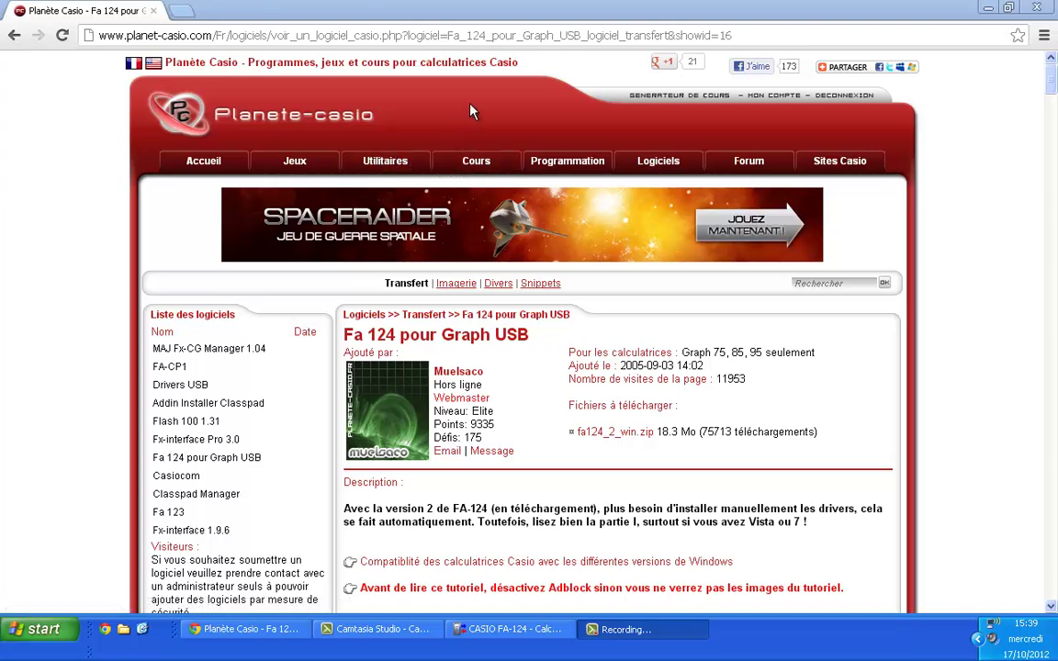
pyautogui.click(486, 165)
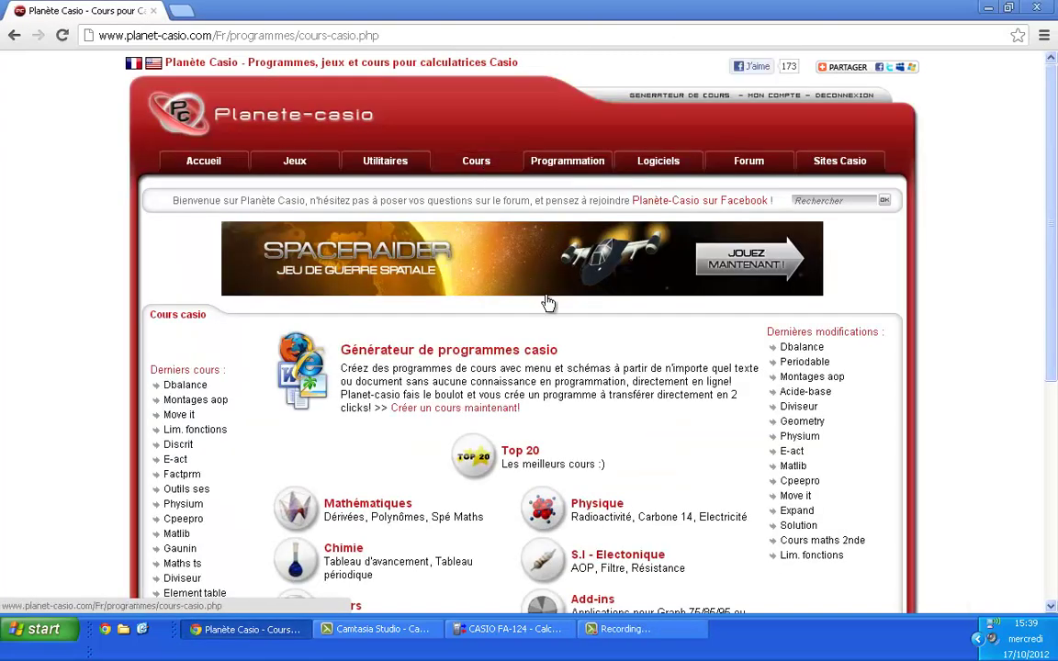
pyautogui.scroll(-3, 665, 386)
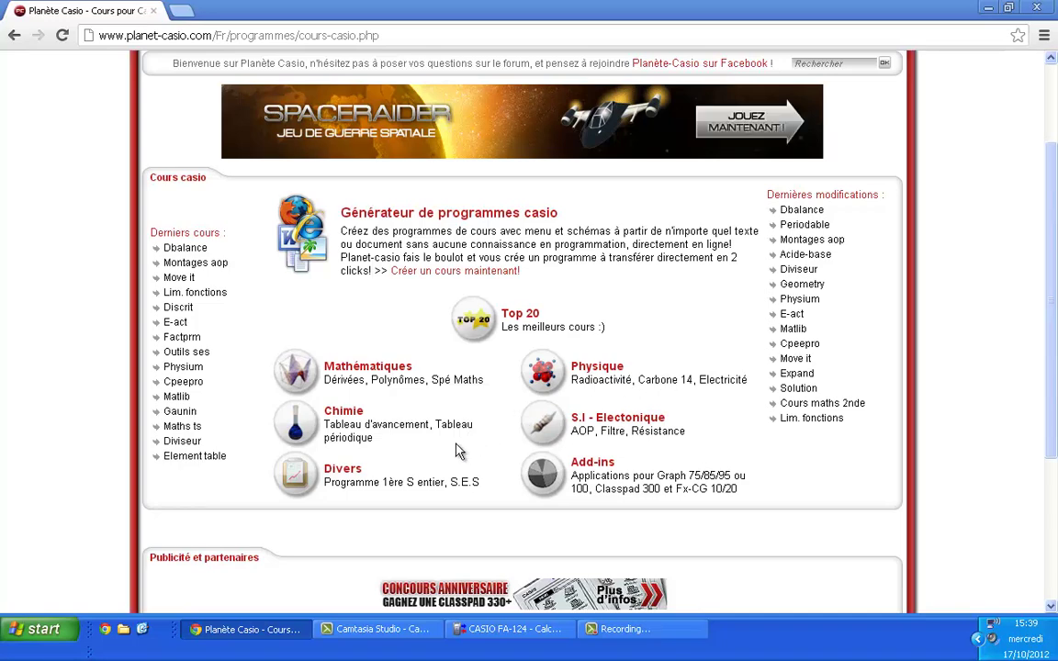
pyautogui.click(348, 416)
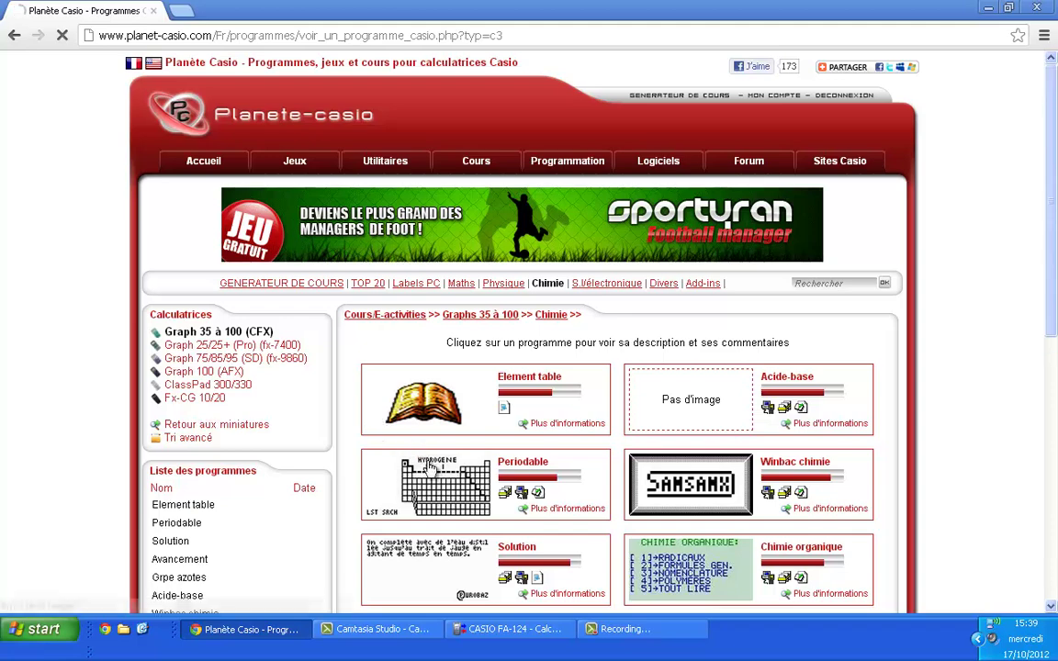
# Step: Open the Winbac chimie program page and download its .g1r file for FA-124
pyautogui.scroll(-2, 932, 408)
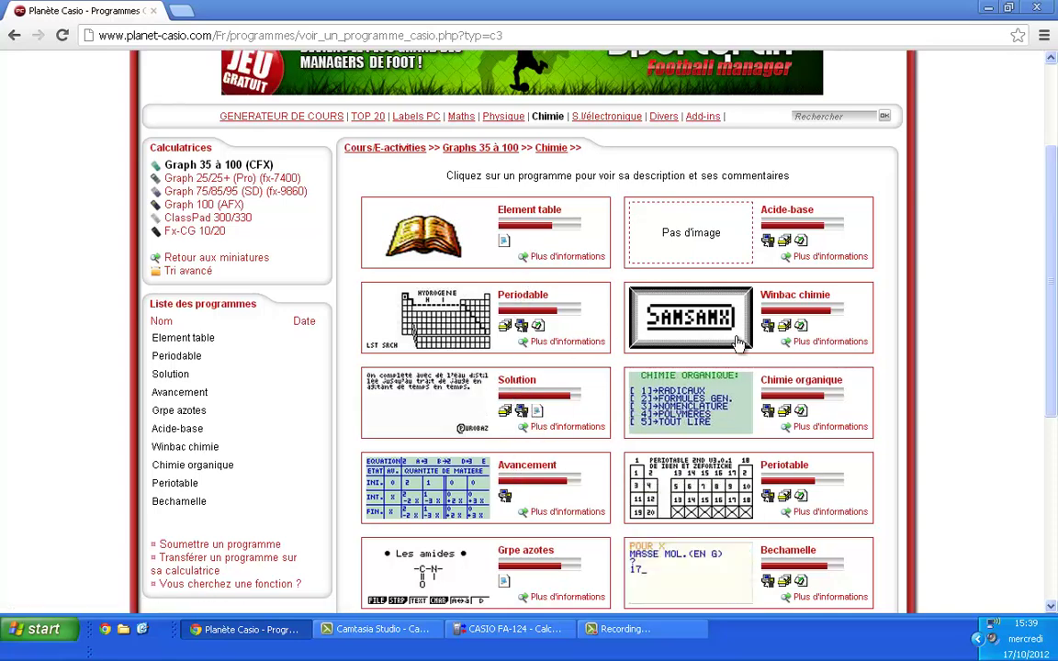
pyautogui.click(843, 312)
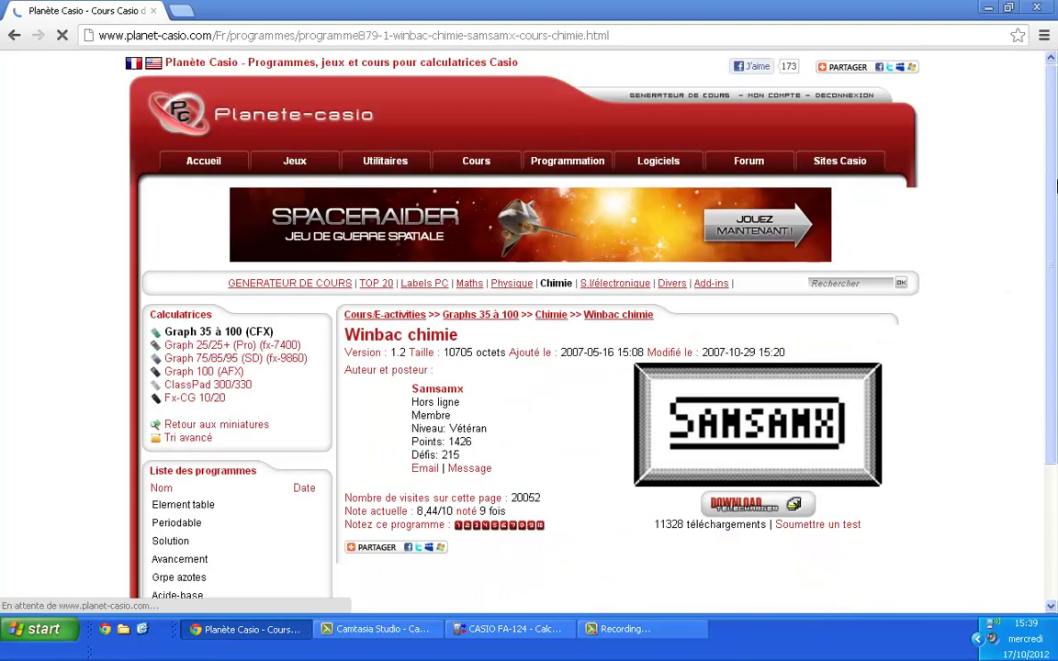
pyautogui.scroll(-5, 886, 301)
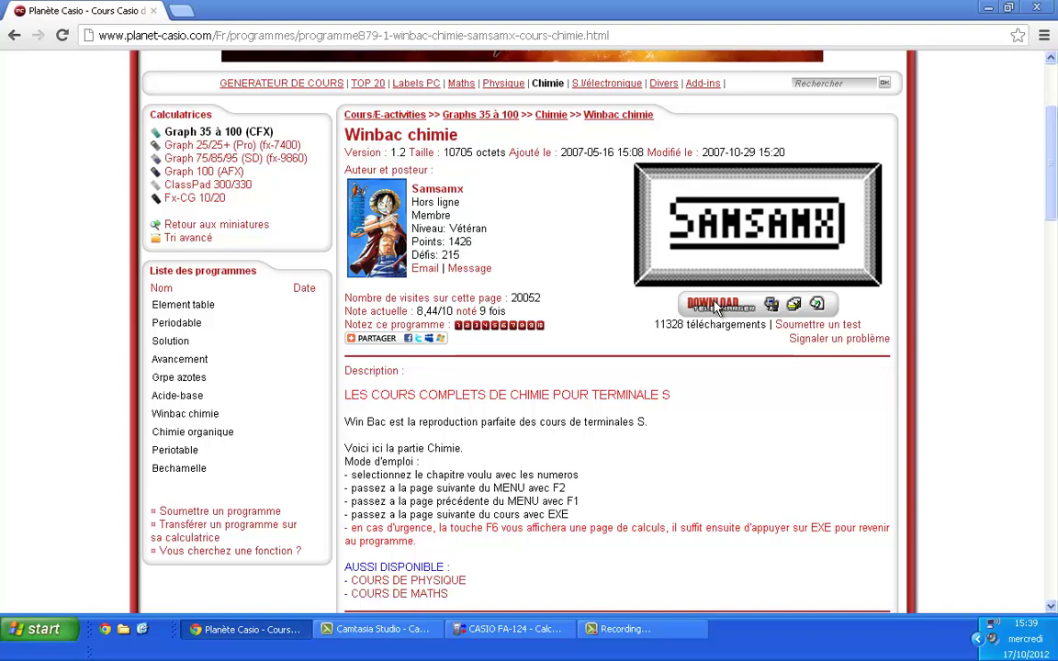
pyautogui.moveTo(771, 306)
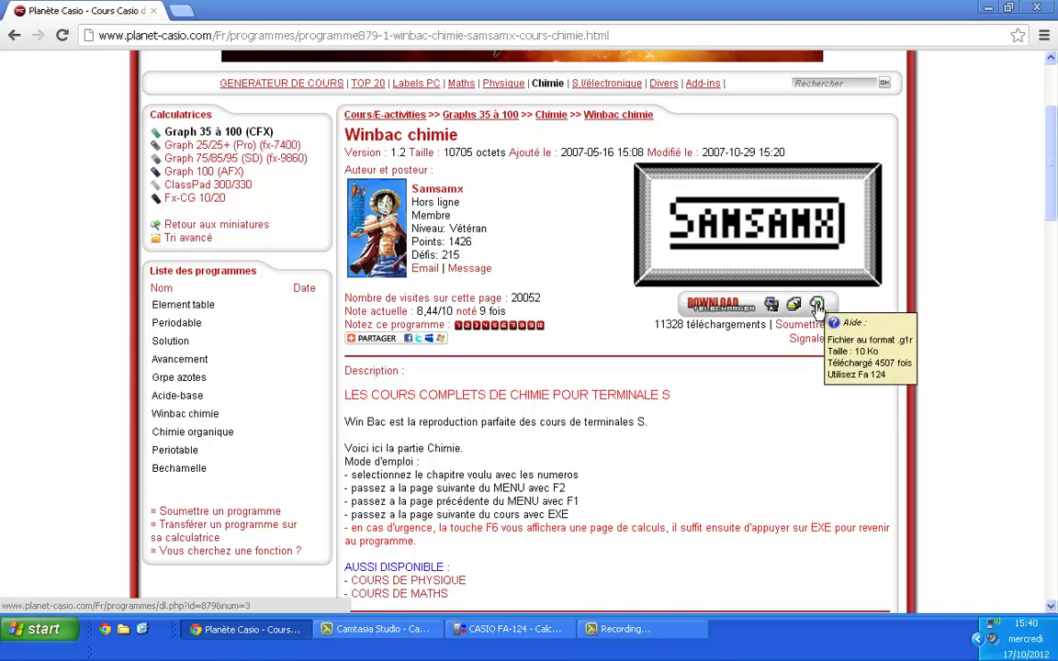
pyautogui.click(816, 308)
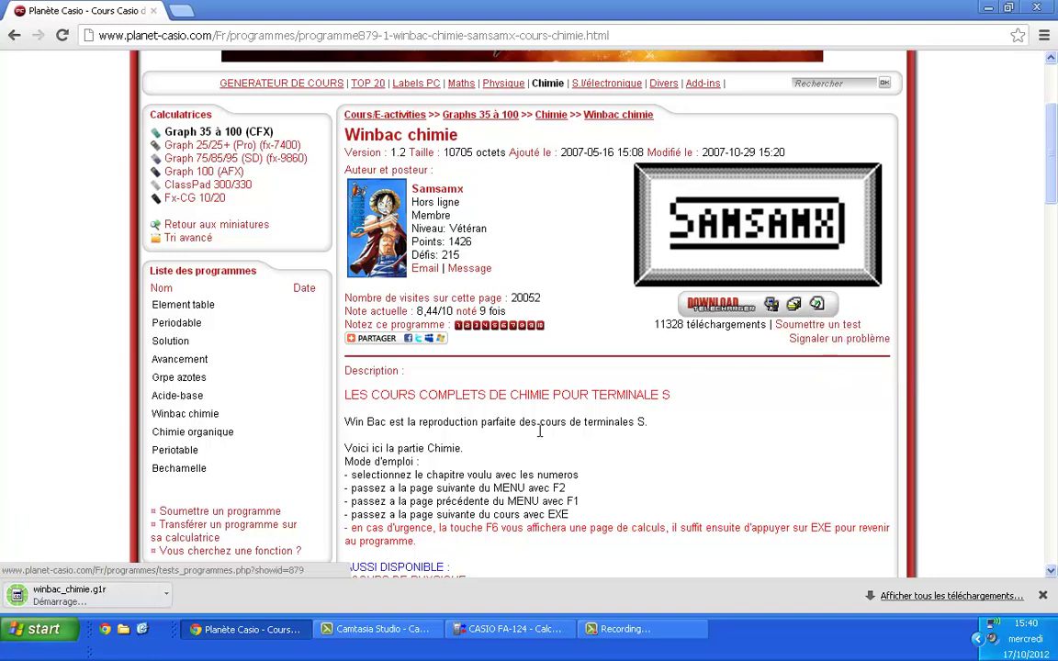
# Step: Show the downloaded winbac_chimie file in its folder and arrange the Downloads and CASIO FA-124 windows so both are accessible
pyautogui.click(889, 596)
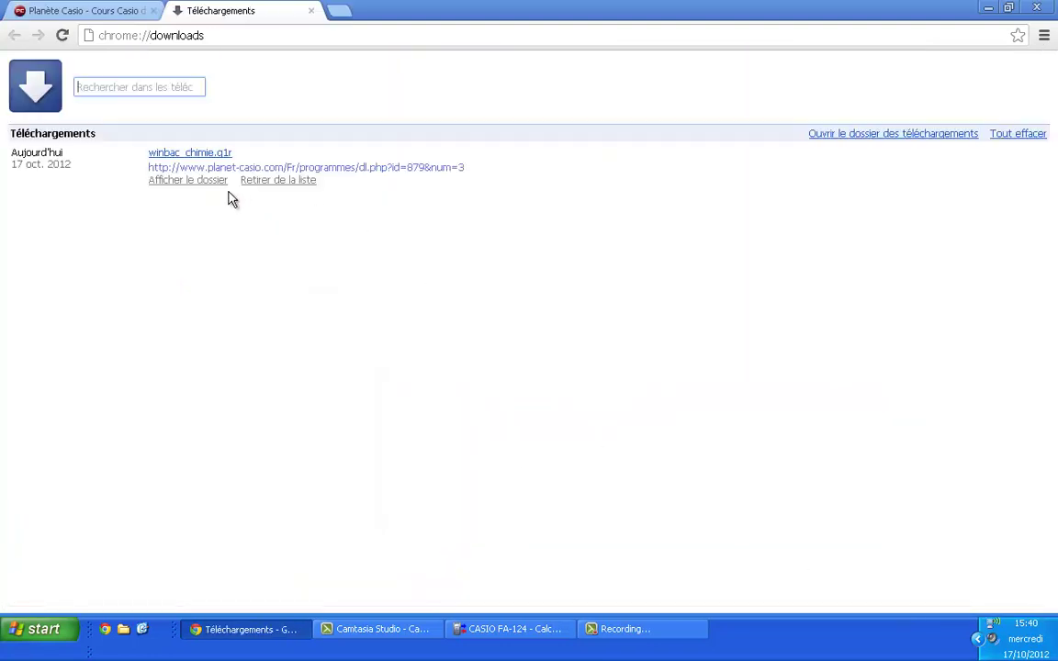
pyautogui.click(188, 180)
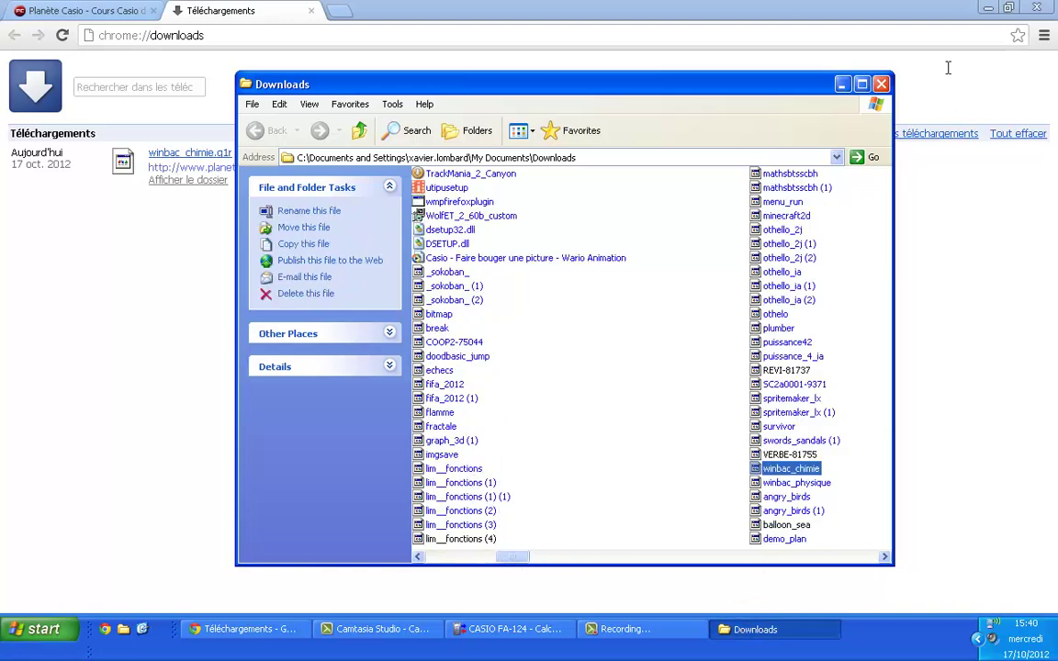
pyautogui.click(990, 7)
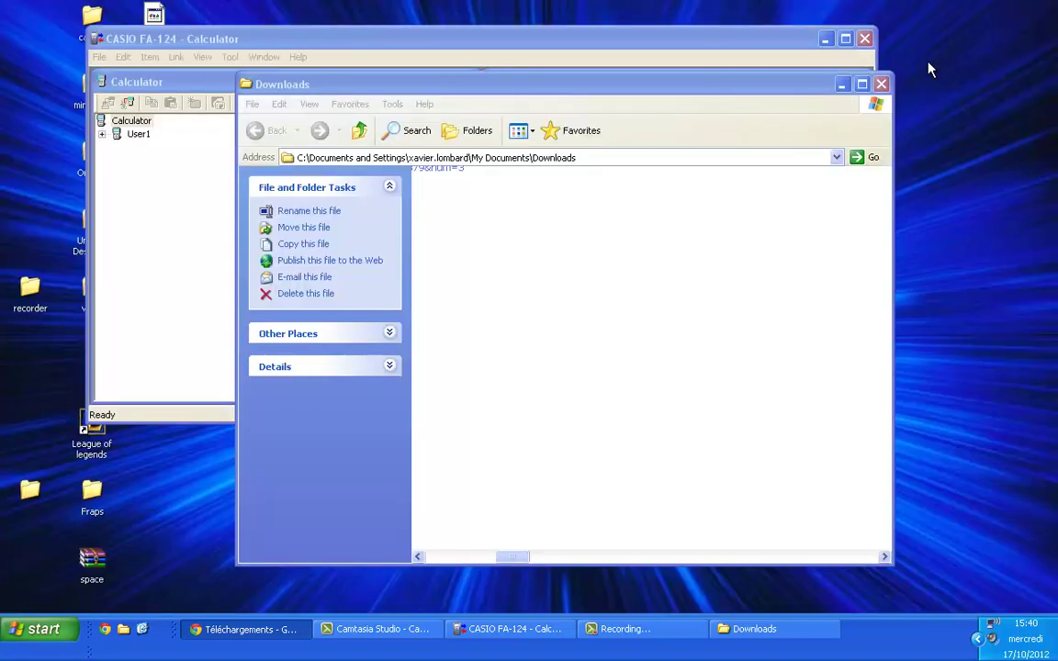
pyautogui.moveTo(647, 88); pyautogui.dragTo(289, 60)
pyautogui.moveTo(582, 42); pyautogui.dragTo(782, 66)
pyautogui.click(223, 66)
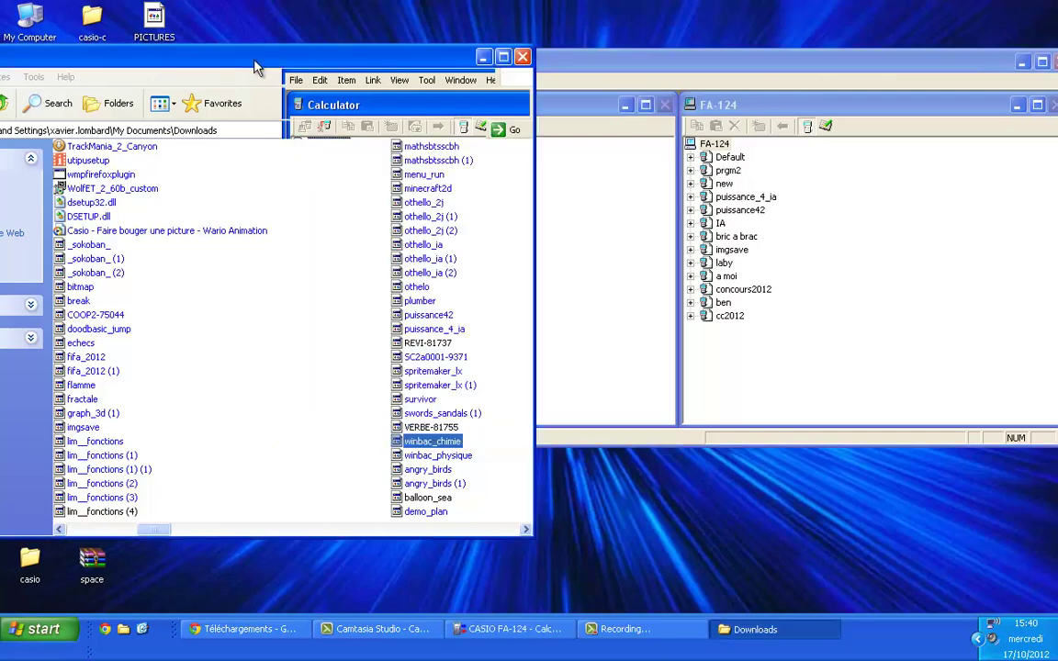
# Step: Add a chimie group in FA-124 and import the winbac_chimie file from the Downloads folder
pyautogui.doubleClick(422, 447)
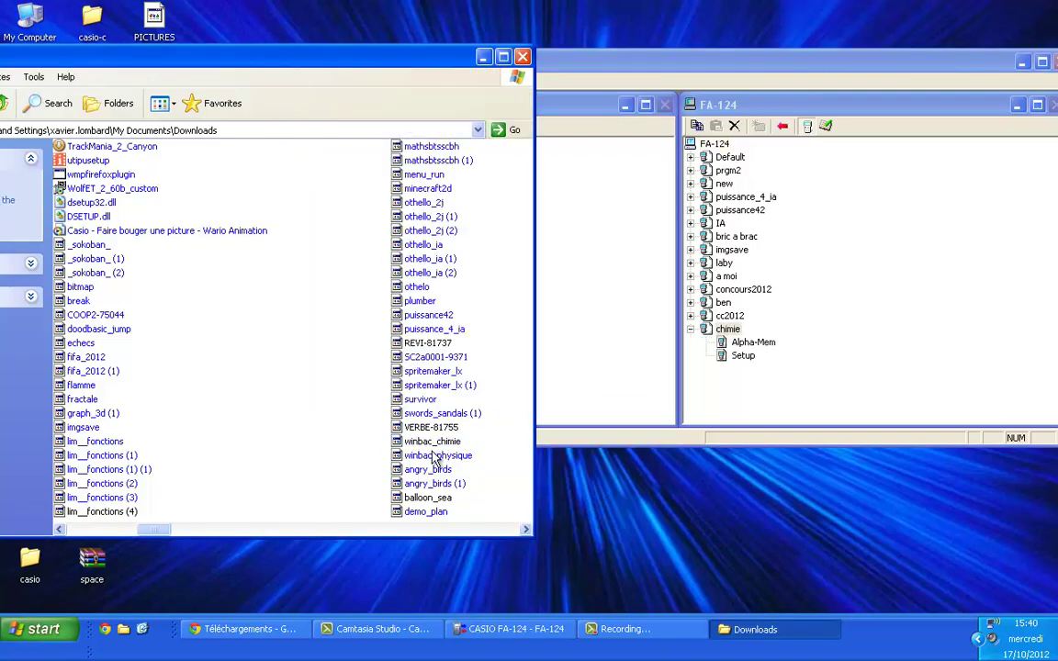
pyautogui.click(429, 442)
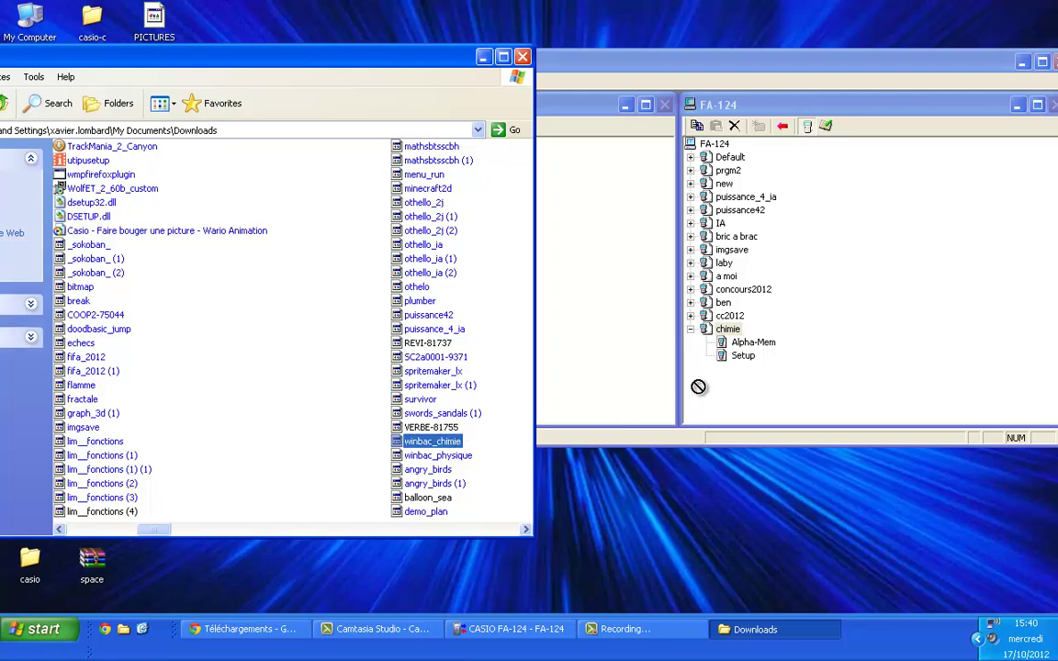
pyautogui.click(729, 330)
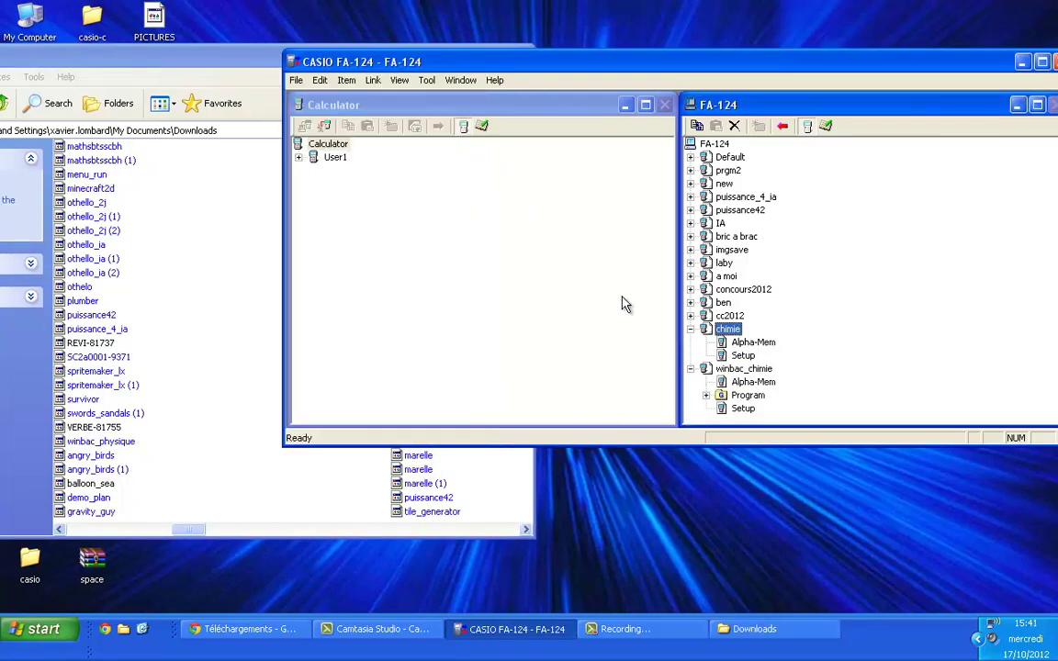
# Step: Minimize the Downloads window and expand the calculator's User1 contents and the Program folder of winbac_chimie in FA-124
pyautogui.click(246, 74)
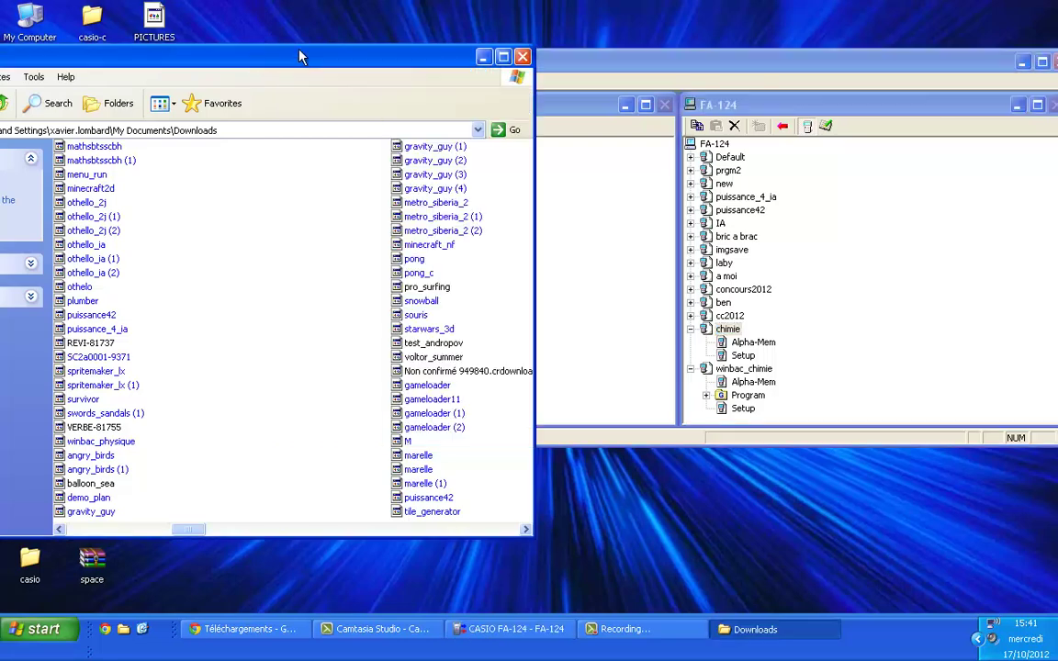
pyautogui.click(482, 52)
pyautogui.click(309, 154)
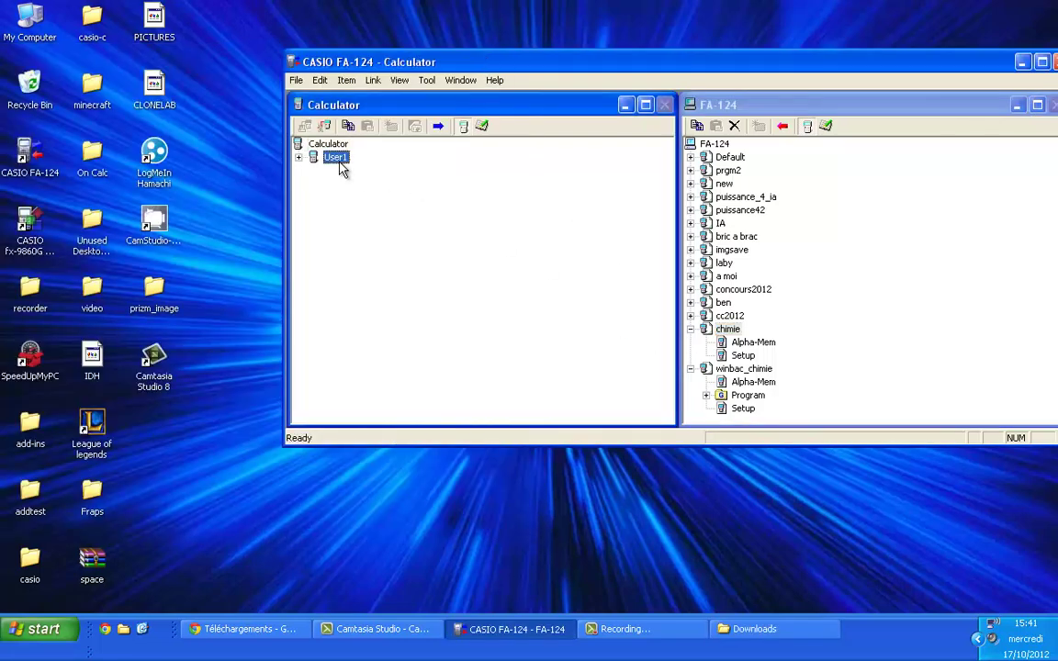
pyautogui.click(706, 395)
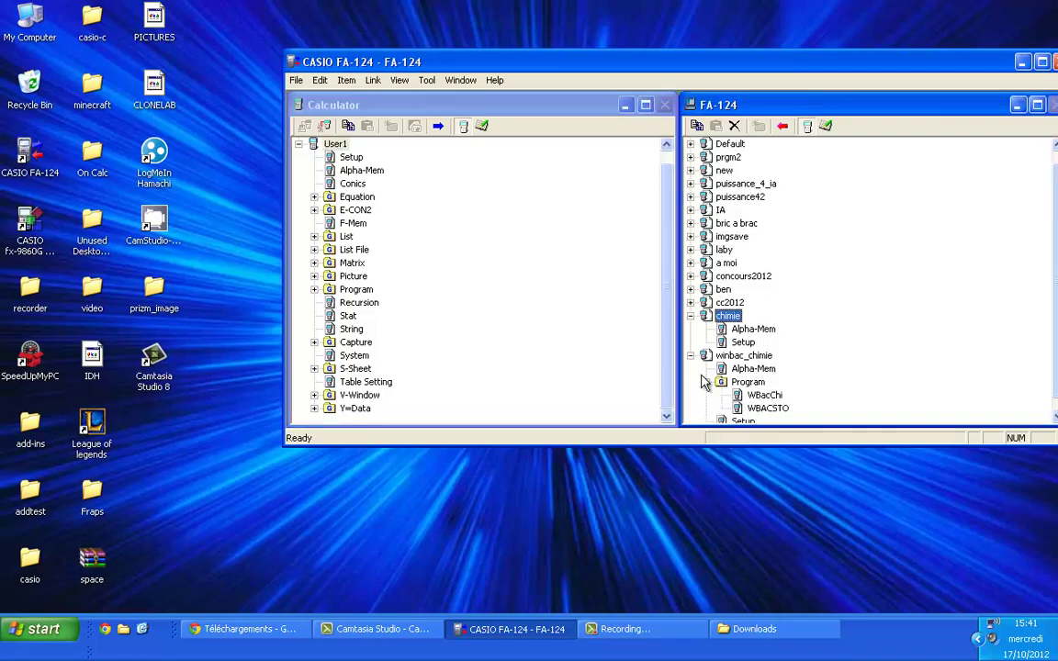
# Step: Transfer the Program folder of winbac_chimie to the calculator's User1 memory and reposition the FA-124 window so both panes are fully in view
pyautogui.click(706, 383)
pyautogui.moveTo(742, 398); pyautogui.dragTo(372, 302)
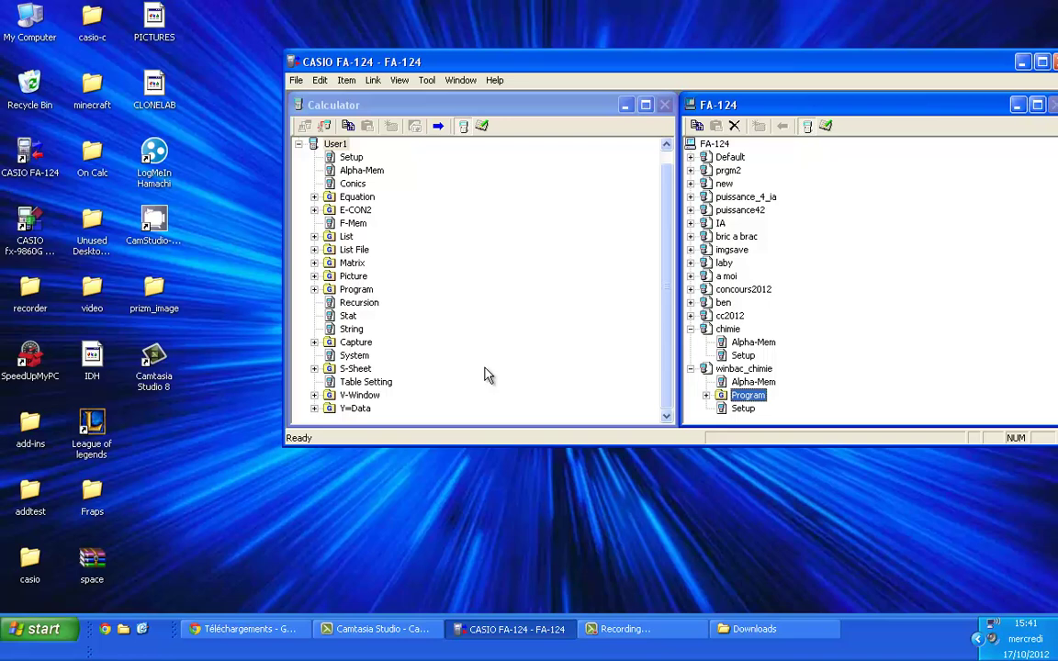
pyautogui.moveTo(551, 66); pyautogui.dragTo(471, 55)
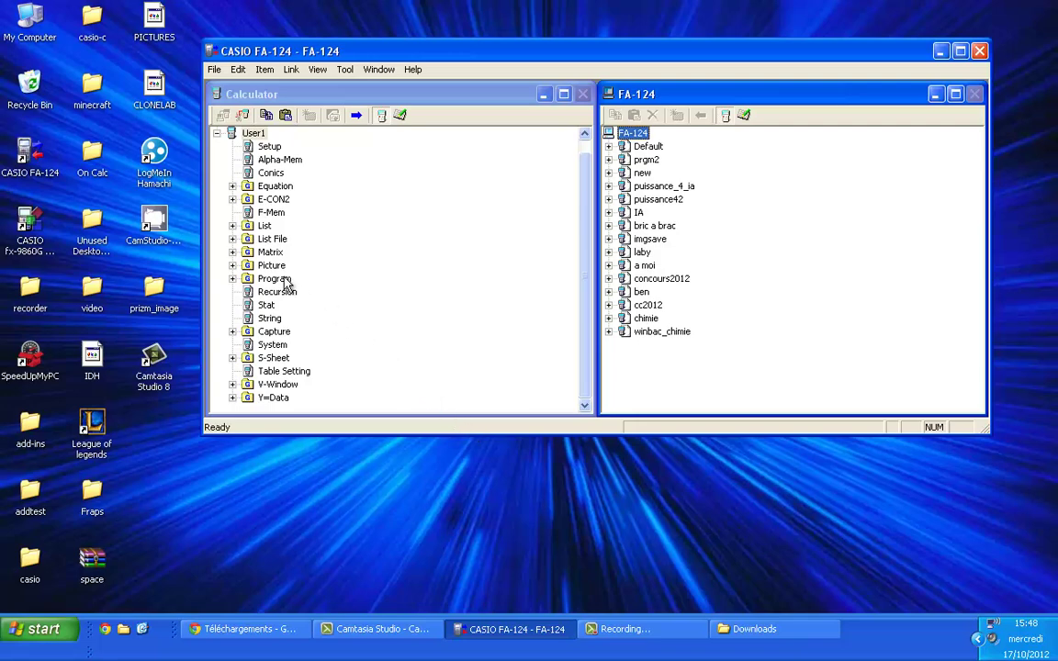
# Step: Copy the WBacChi and WBACSTO programs from the calculator's Program folder to the winbac_chimie group on the computer side
pyautogui.click(233, 279)
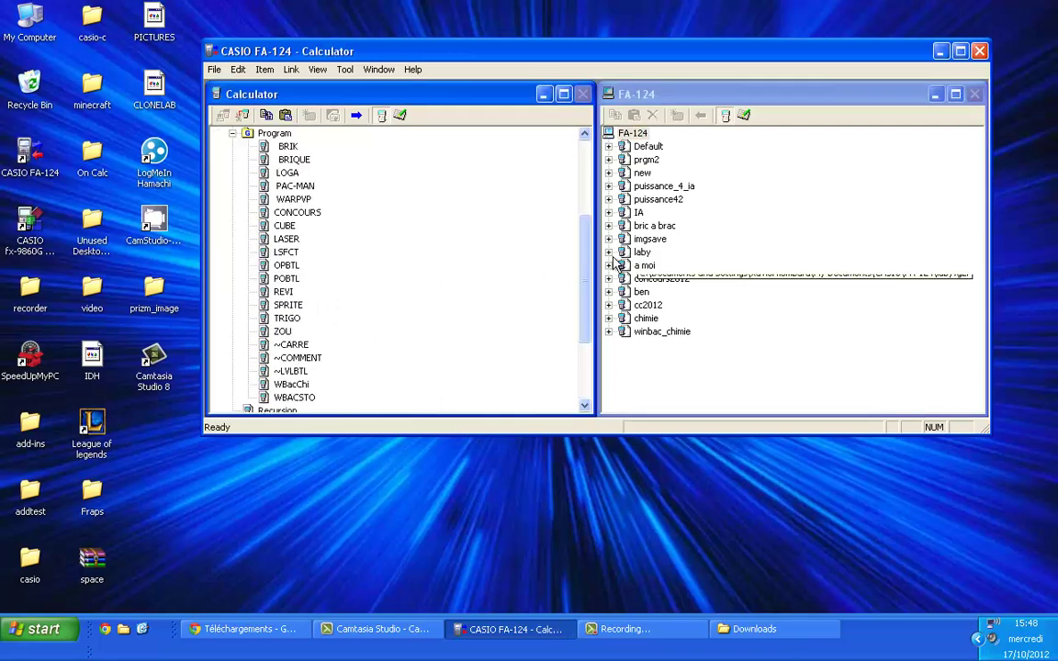
pyautogui.scroll(-1, 587, 275)
pyautogui.scroll(-1, 588, 291)
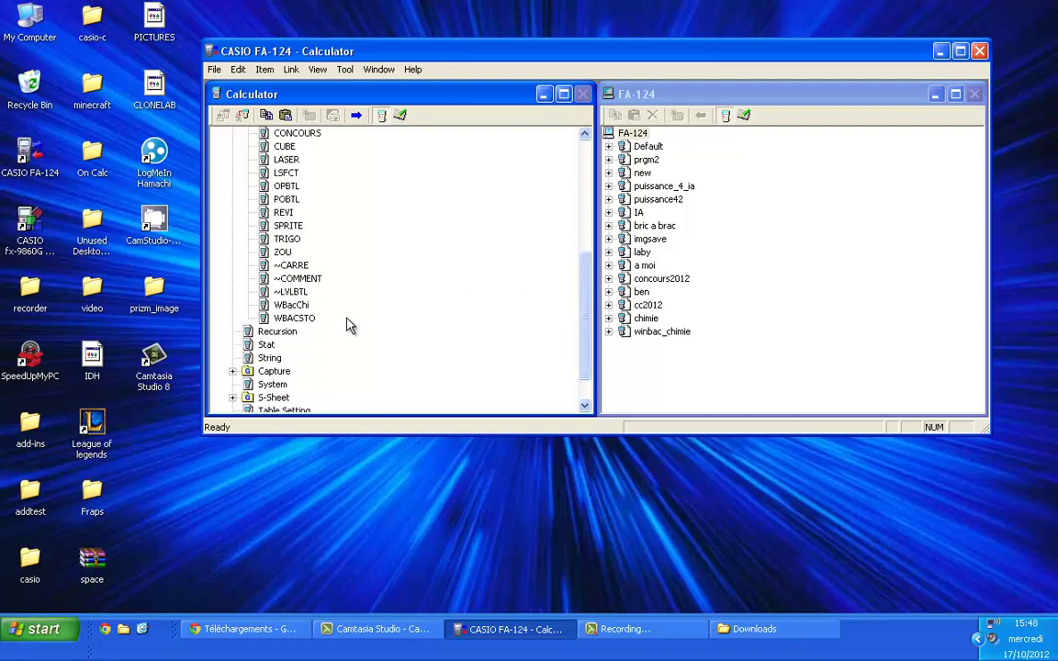
pyautogui.click(296, 317)
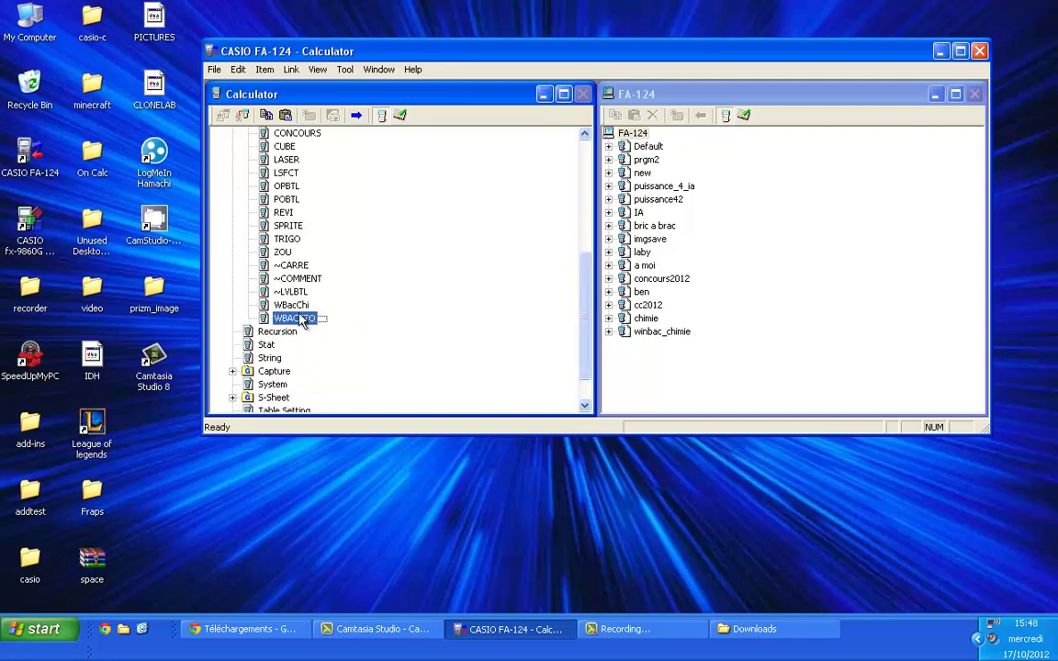
pyautogui.keyDown('shift'); pyautogui.click(290, 305); pyautogui.keyUp('shift')
pyautogui.moveTo(288, 312); pyautogui.dragTo(647, 338)
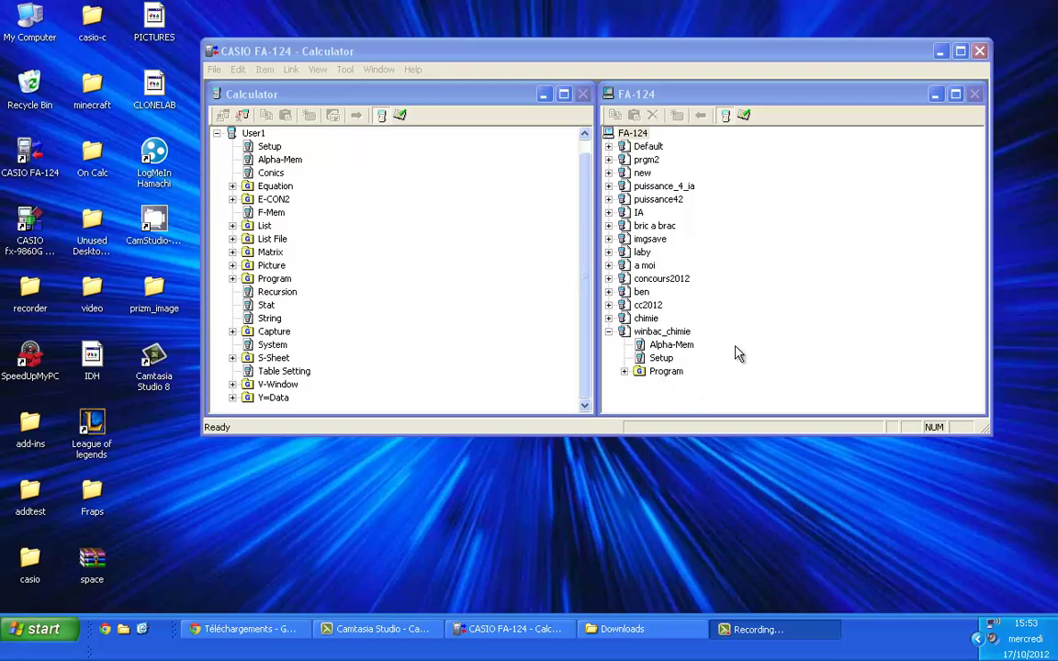
# Step: Switch the computer and calculator panes from the main memory view to the storage memory view
pyautogui.click(744, 113)
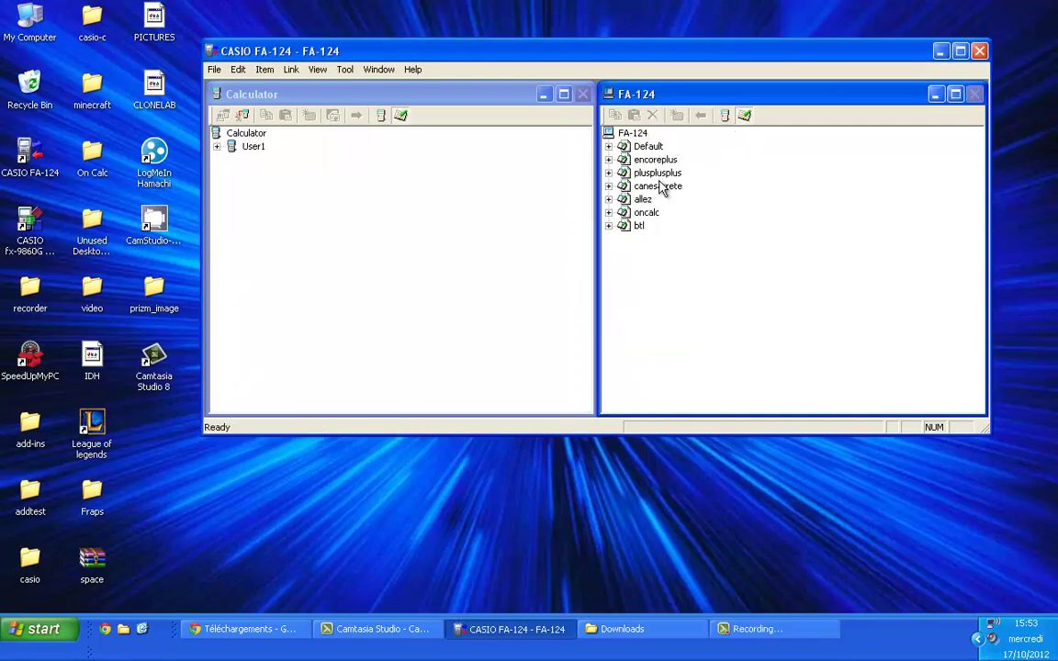